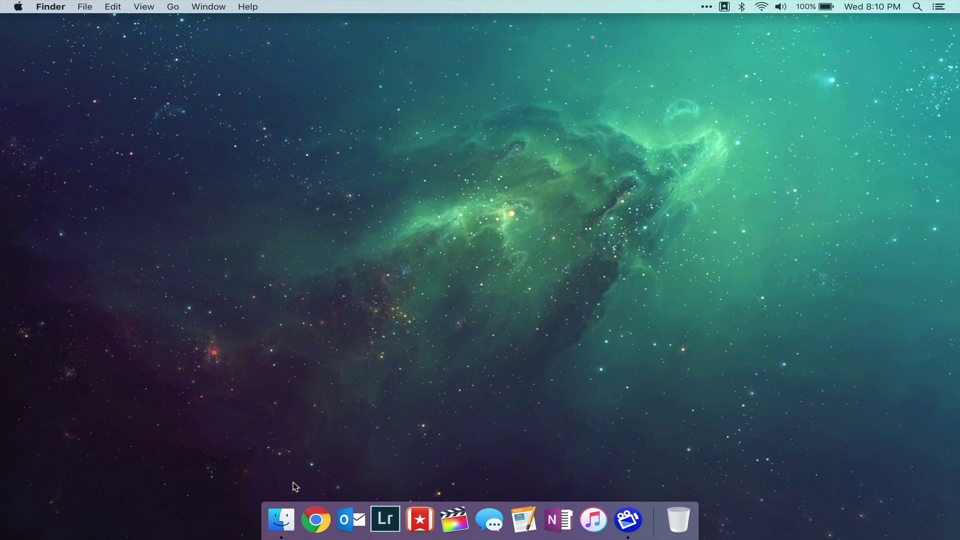
Open two Finder windows showing All My Files from the Dock
left_click(280, 519)
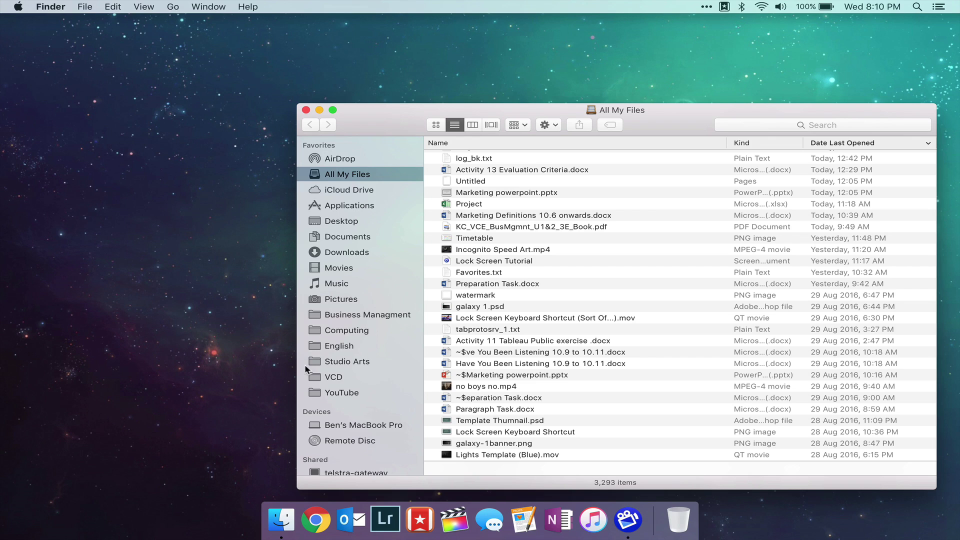
right_click(285, 508)
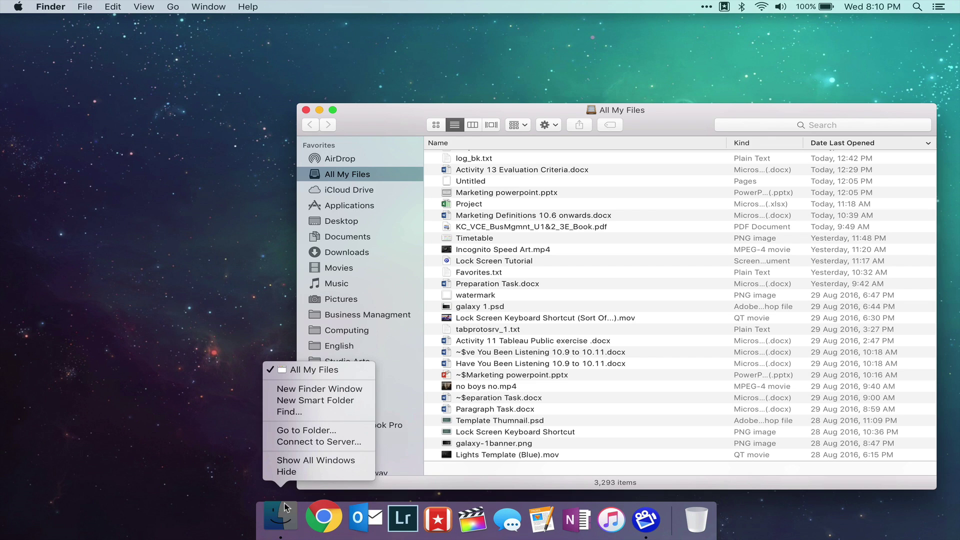
left_click(292, 389)
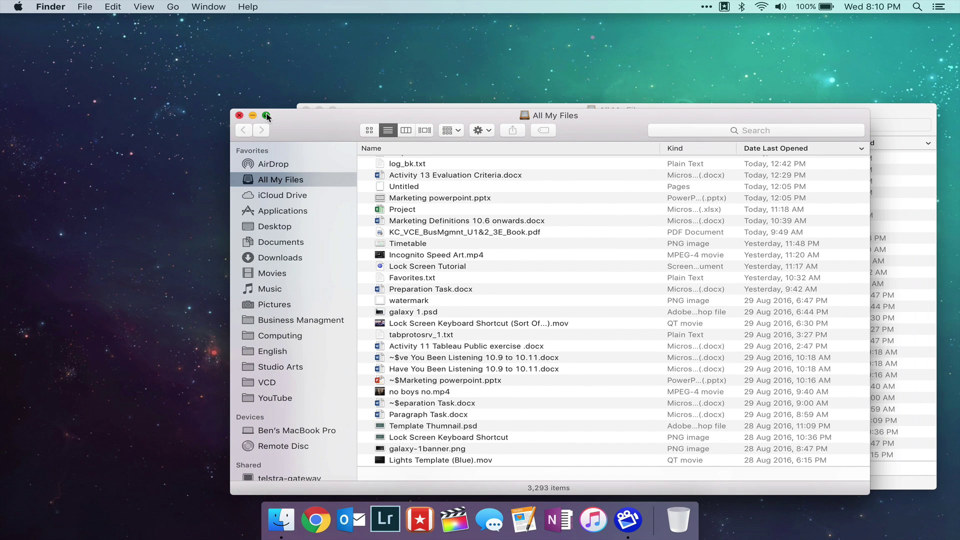
Tile both Finder windows side by side in Split View, then exit full screen
left_click_drag(266, 117, 77, 67)
left_click(647, 227)
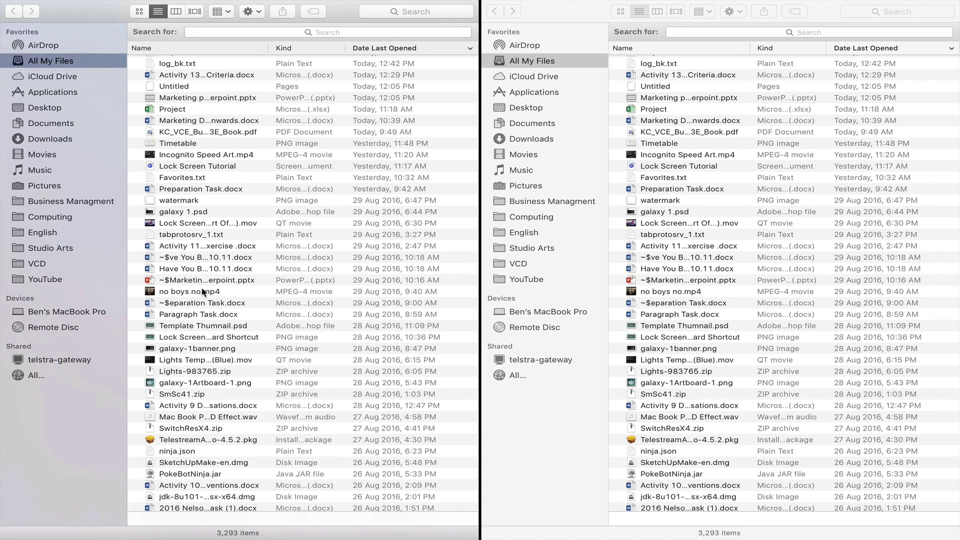
left_click(36, 21)
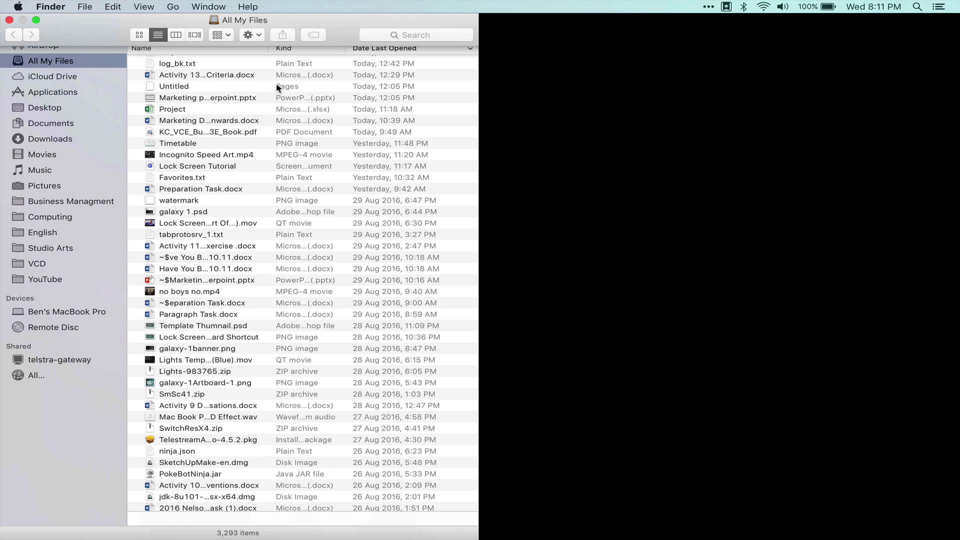
left_click(37, 21)
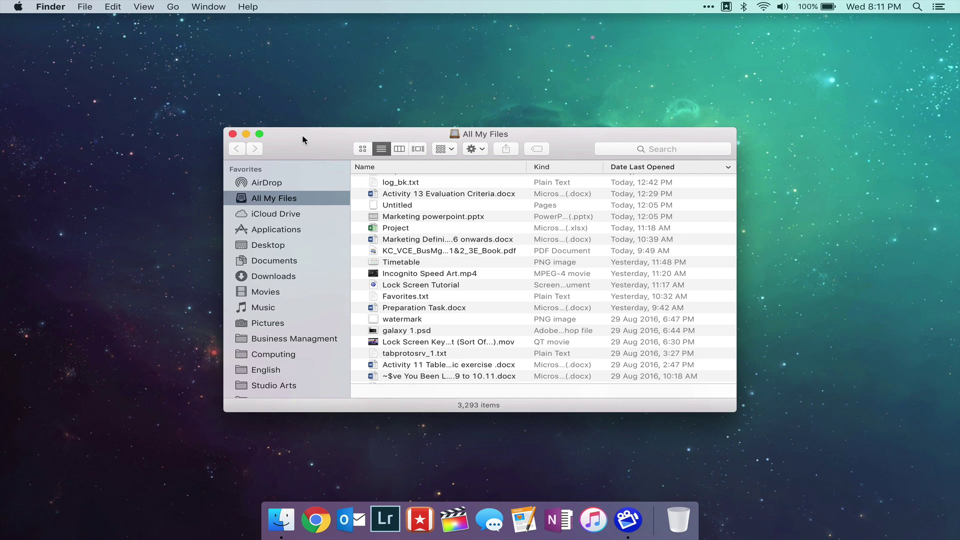
Snap the All My Files window to full screen, then the bottom-right quarter, then move it back to centre
left_click_drag(302, 134, 956, 257)
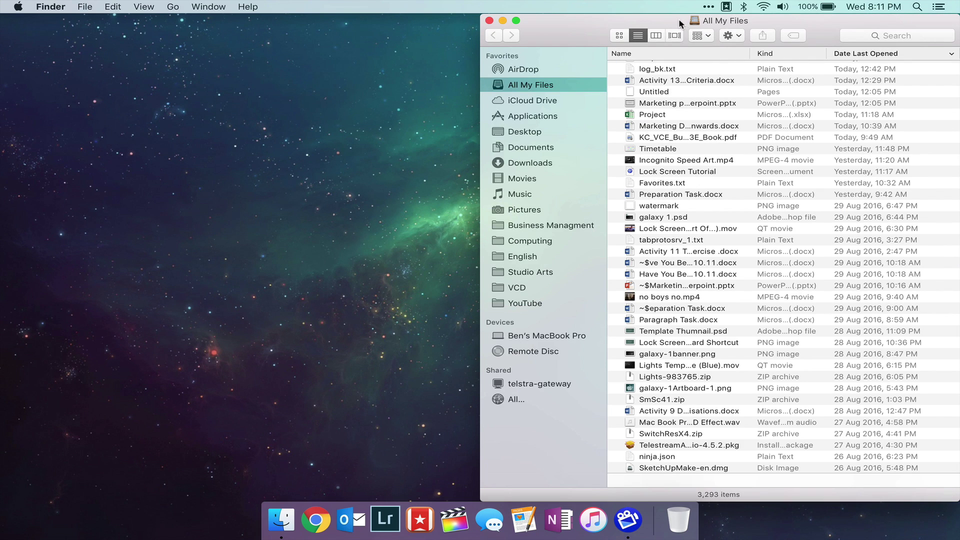
left_click_drag(672, 19, 957, 537)
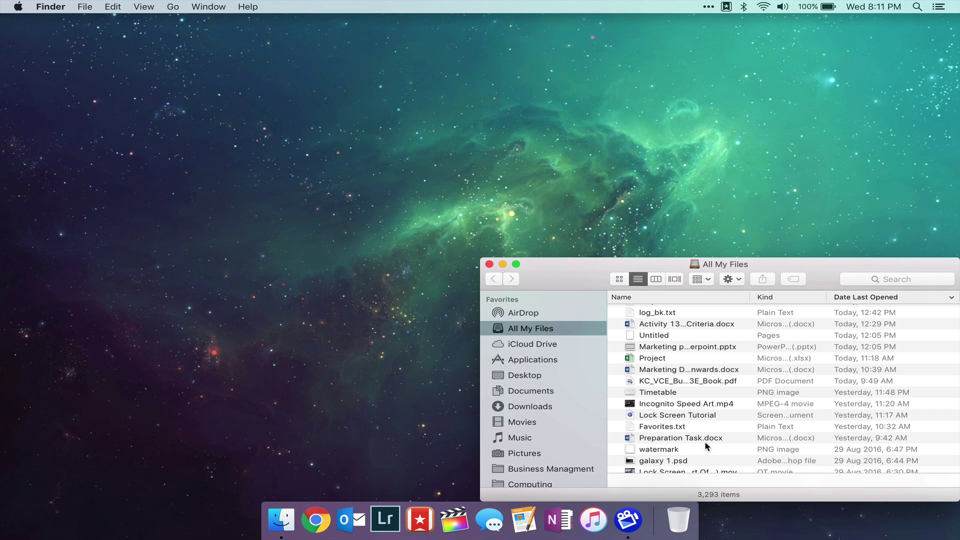
left_click_drag(559, 276, 343, 100)
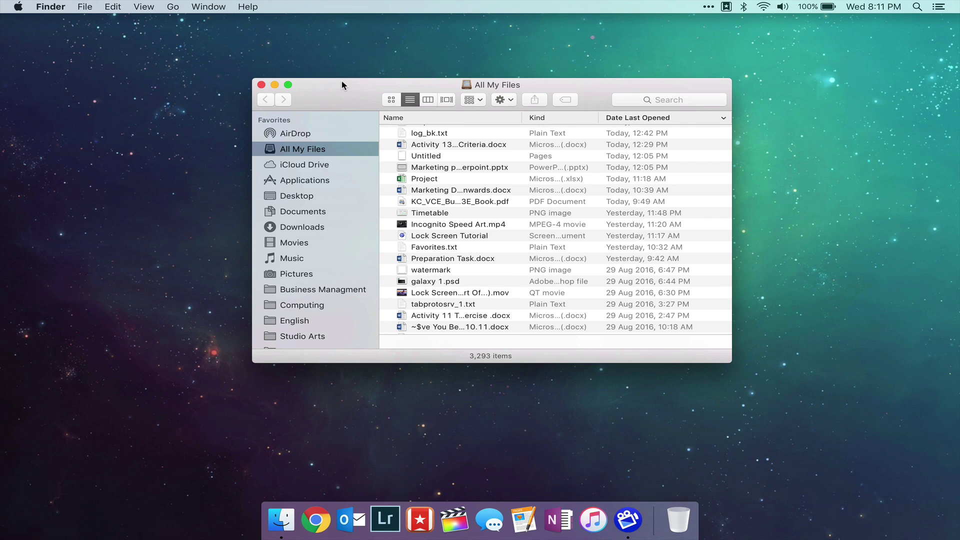
Apply BetterSnapTool's Middle third position to the All My Files window
left_click(706, 5)
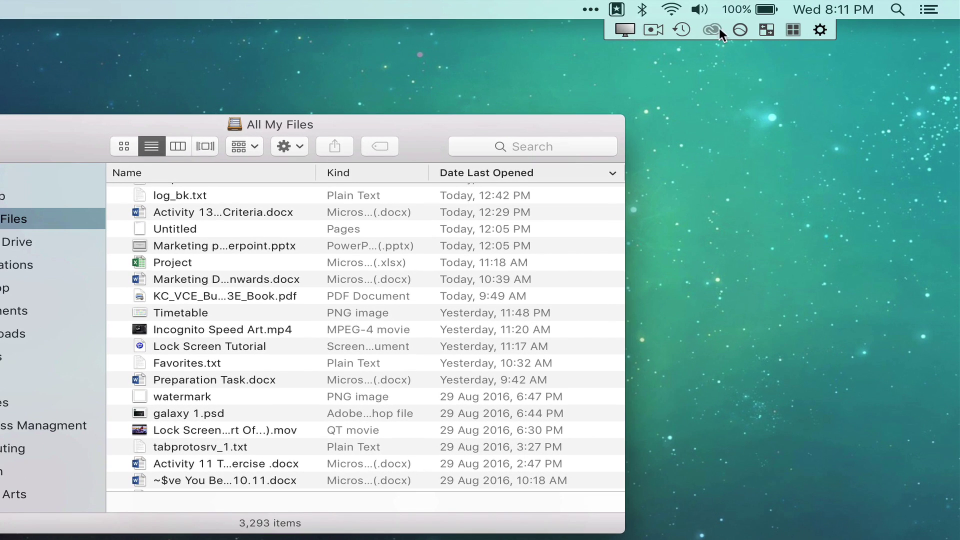
left_click(828, 20)
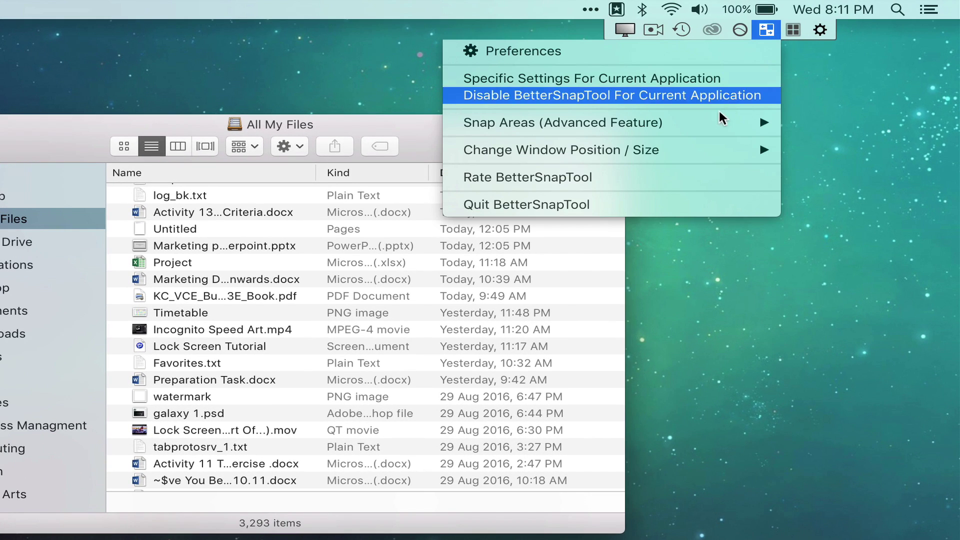
mouse_move(682, 150)
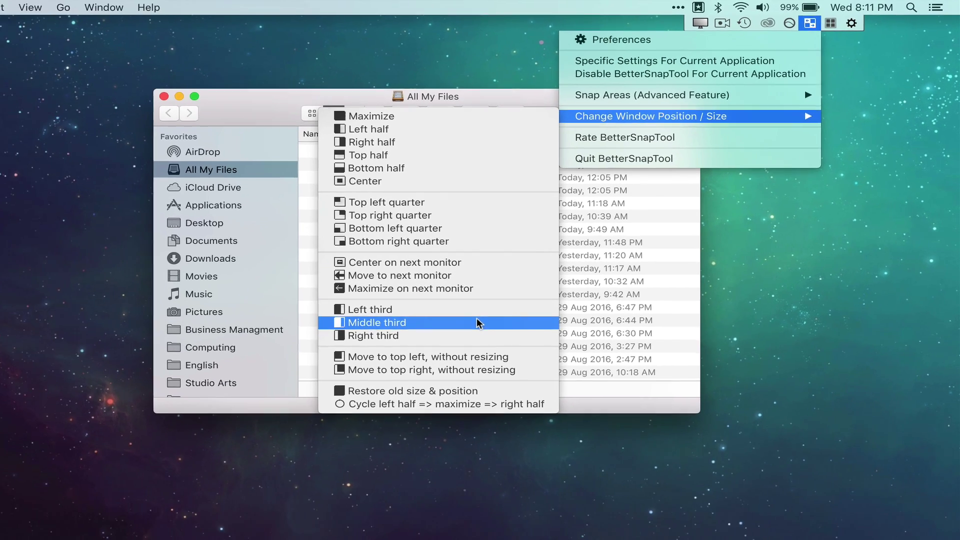
left_click(370, 416)
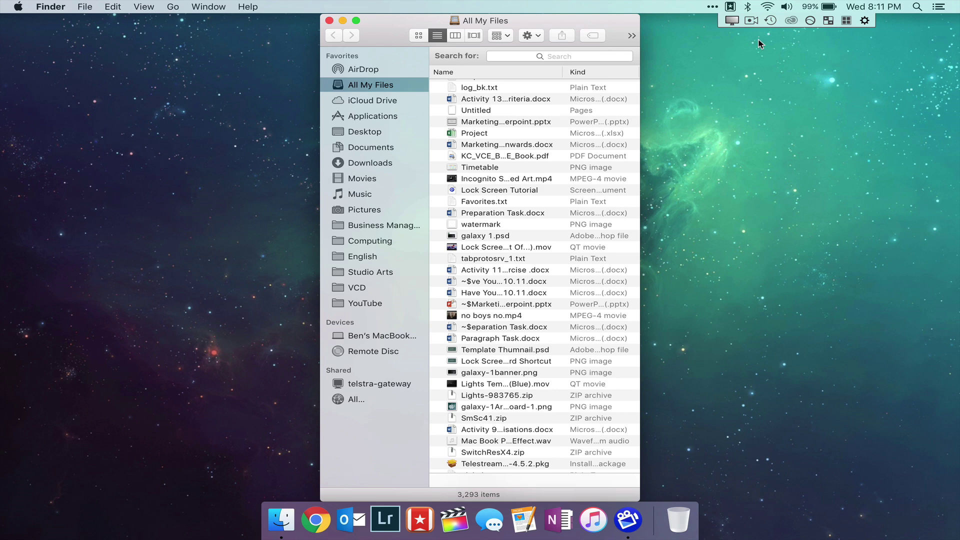
left_click(827, 20)
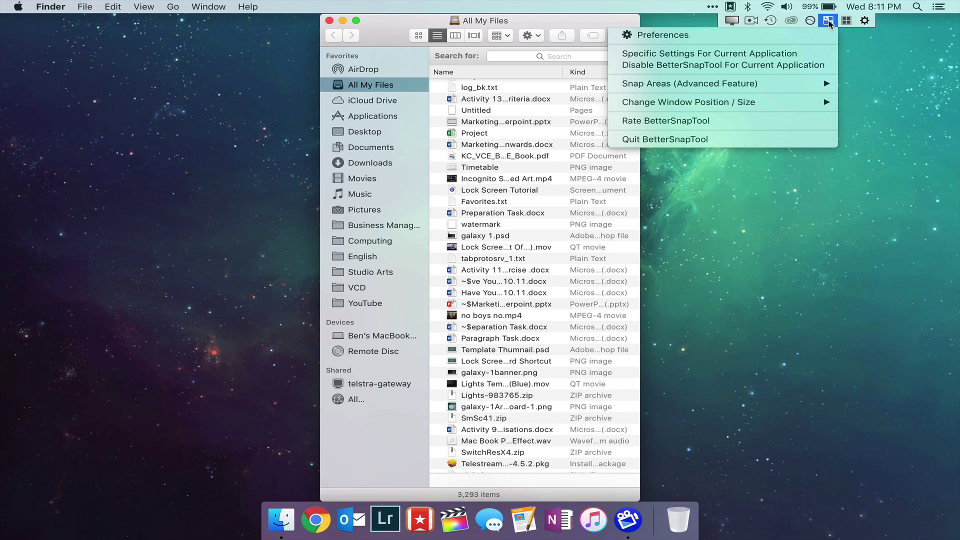
mouse_move(748, 102)
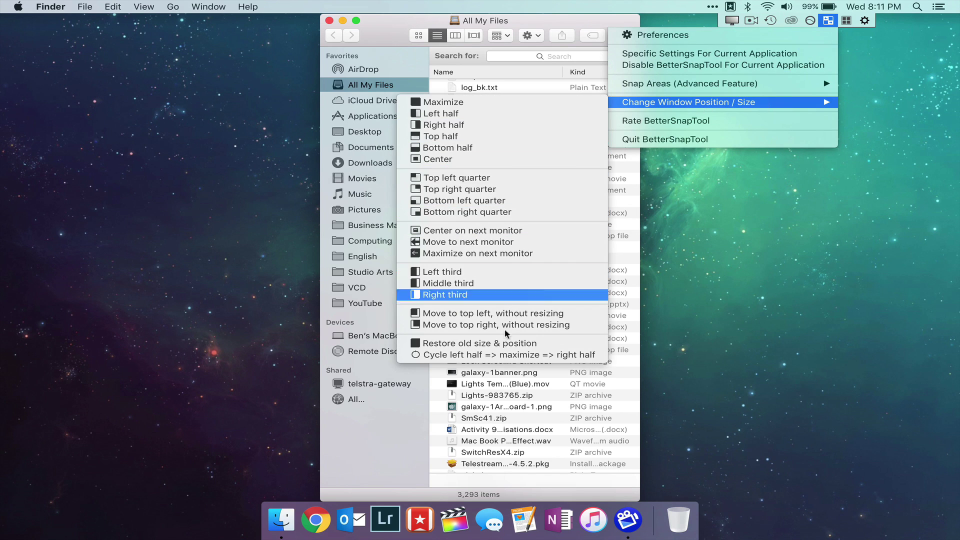
left_click(397, 424)
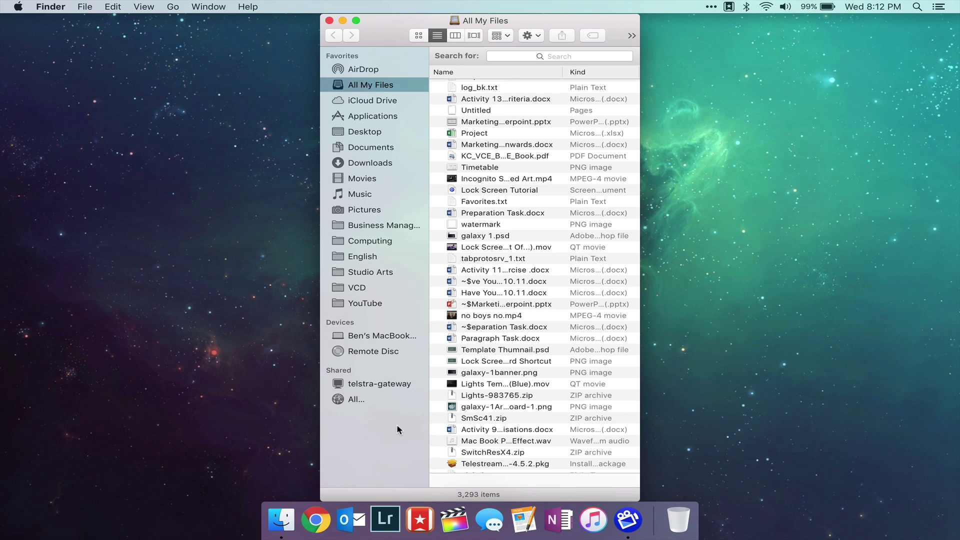
Maximize the Finder window with Ctrl+Option+Up, toggle full screen on and off, then close and reopen it
key("ctrl+alt+Up")
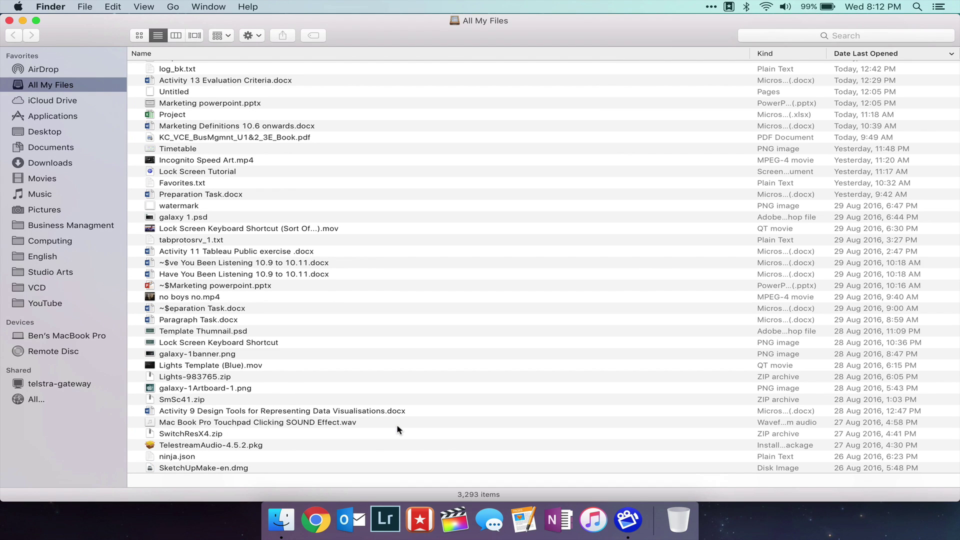
left_click(36, 20)
left_click(36, 20)
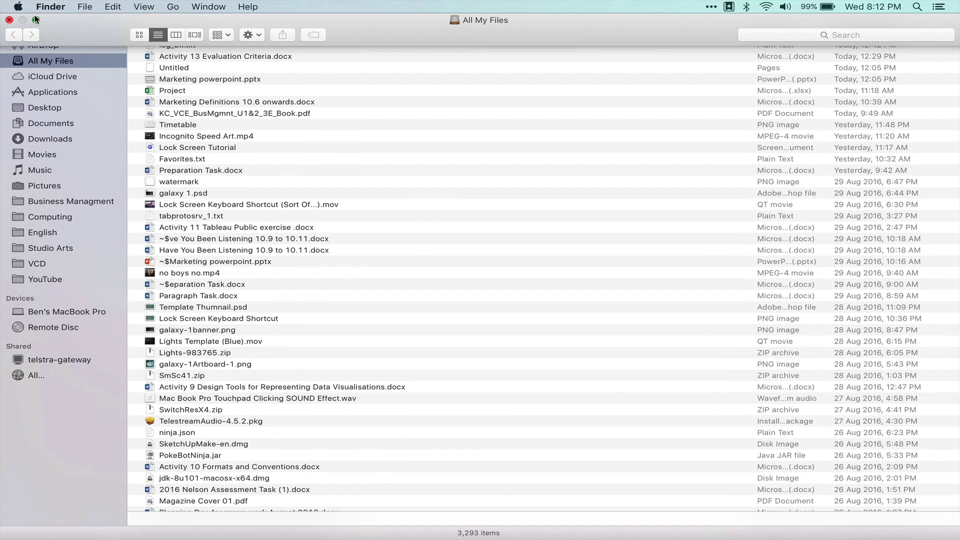
left_click(36, 20)
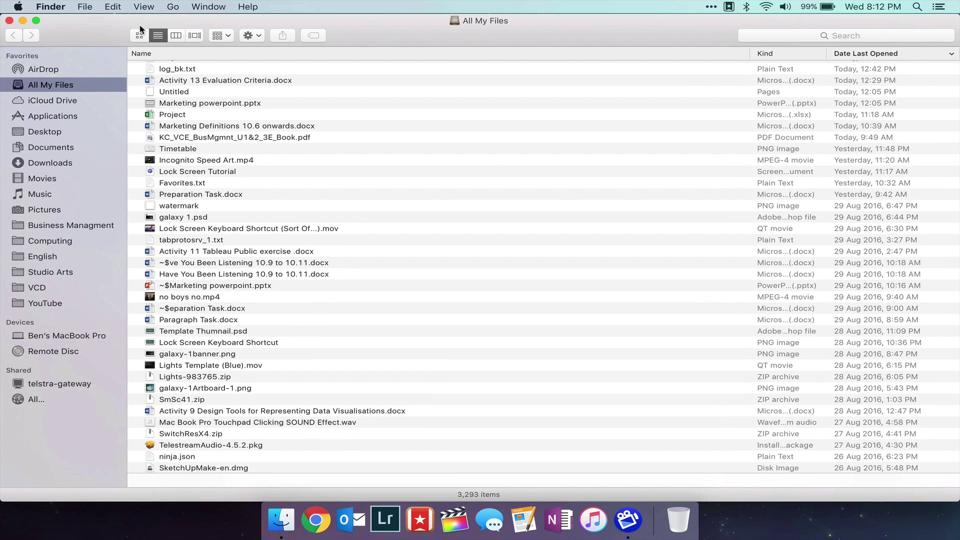
left_click(10, 20)
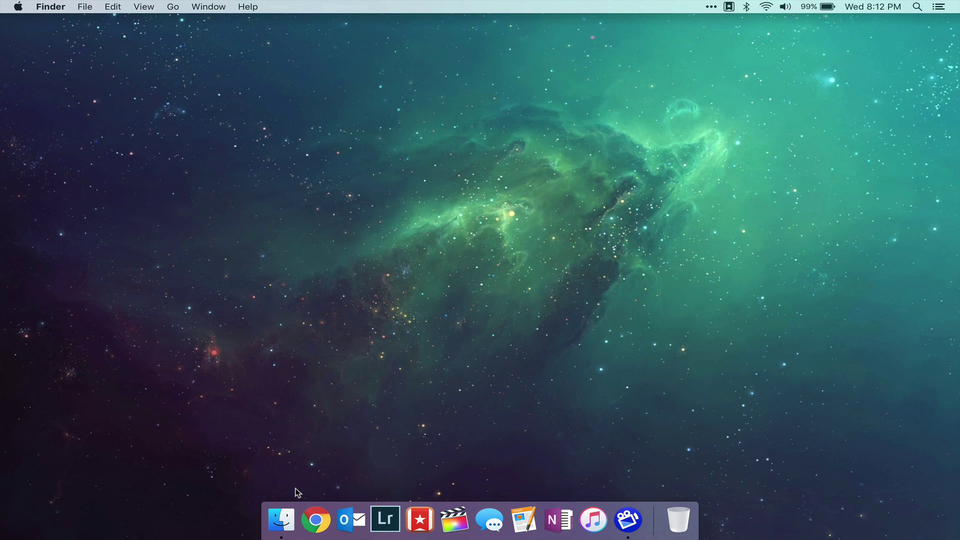
left_click(278, 528)
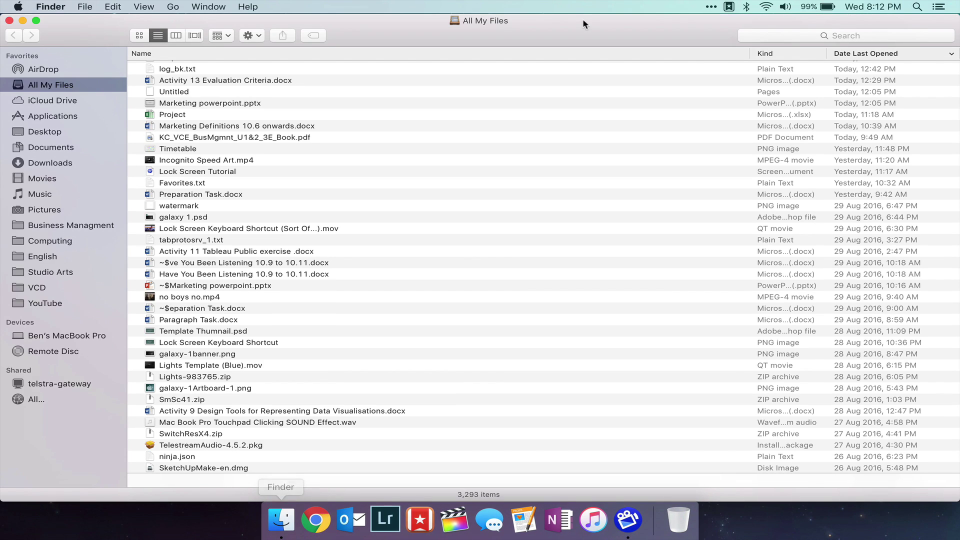
Move the All My Files window around the desktop to try the snap zones
left_click_drag(566, 19, 171, 302)
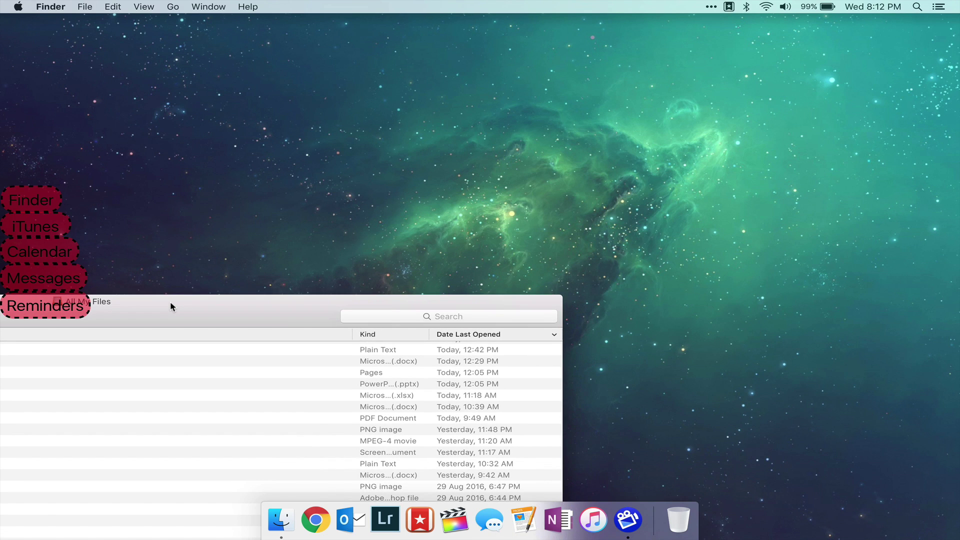
left_click_drag(170, 301, 596, 166)
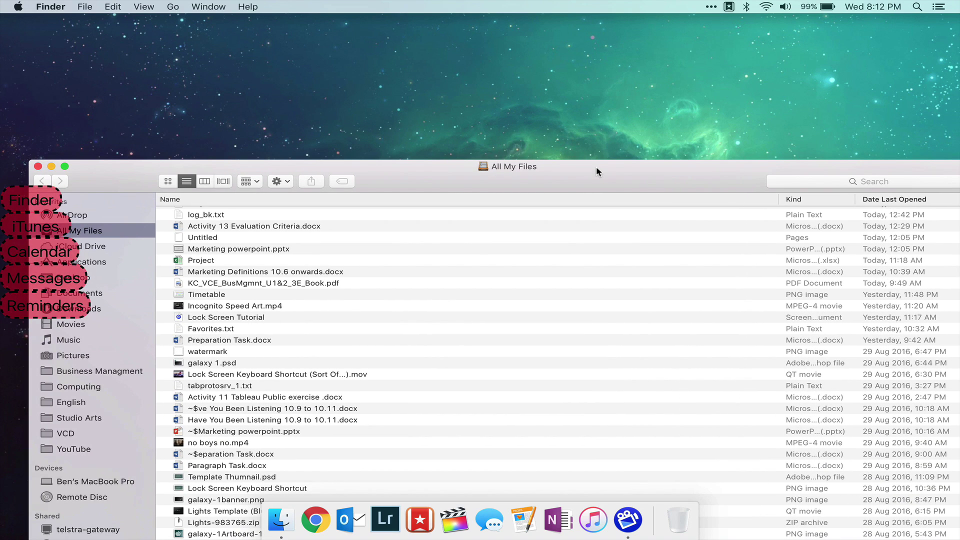
left_click_drag(596, 166, 48, 202)
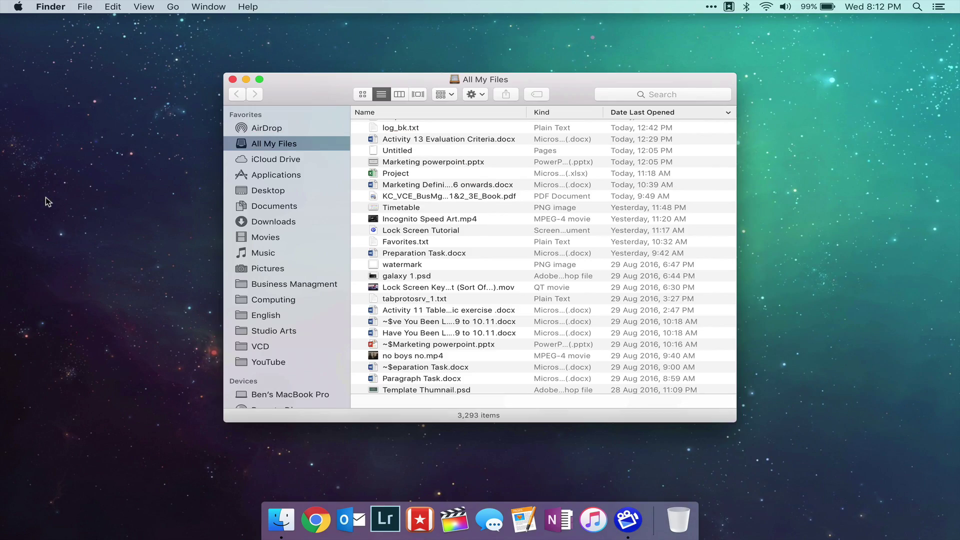
left_click_drag(296, 94, 233, 41)
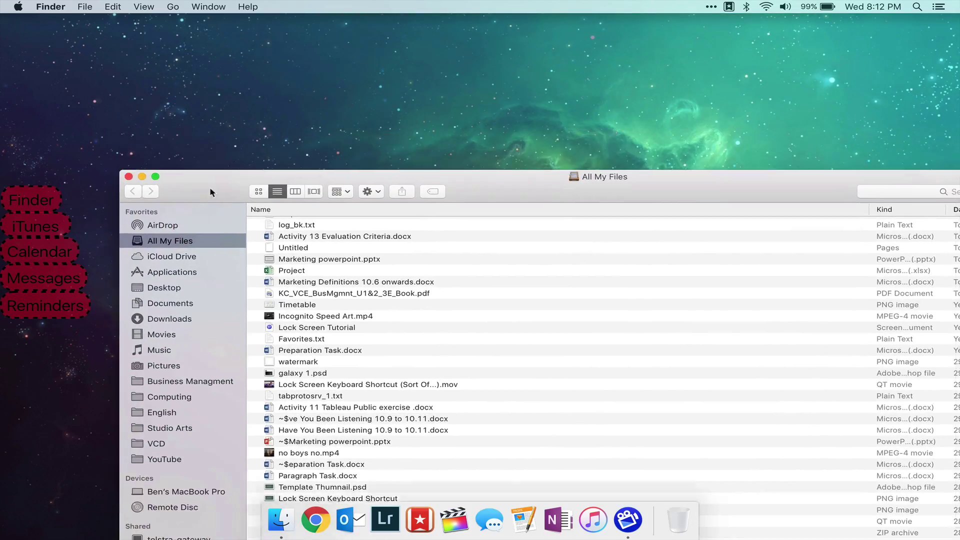
Snap the window to the left half, pull it out, then resize it into a narrow column at the right
left_click_drag(238, 105, 70, 275)
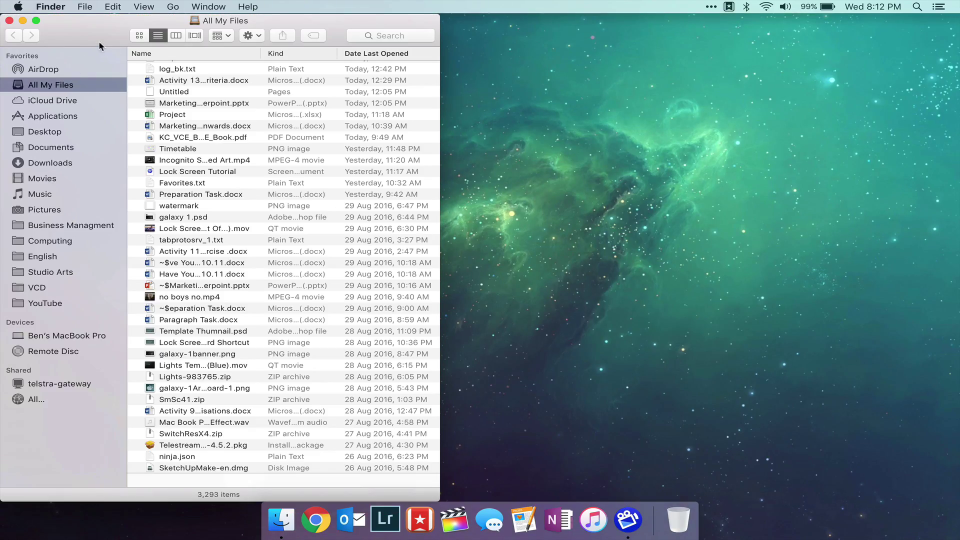
left_click_drag(185, 73, 31, 210)
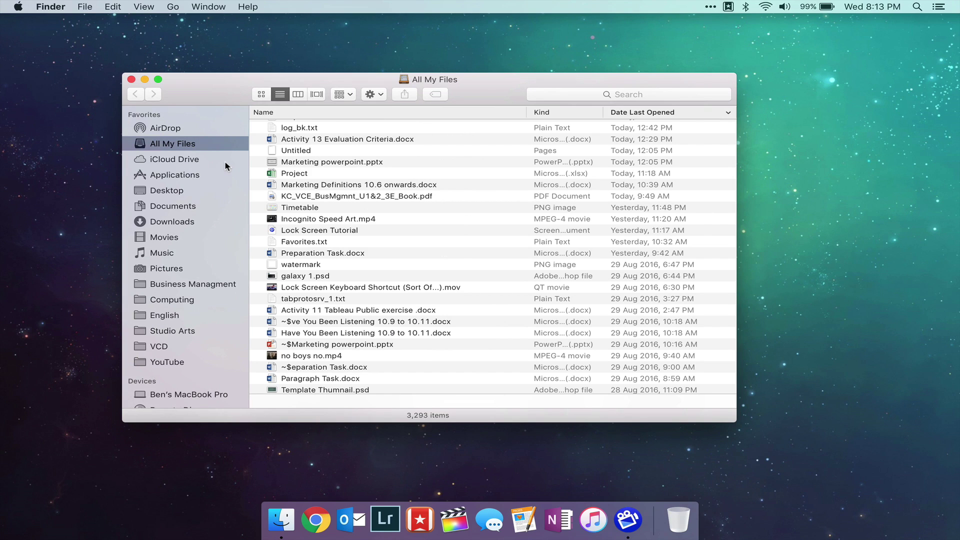
left_click_drag(195, 98, 31, 210)
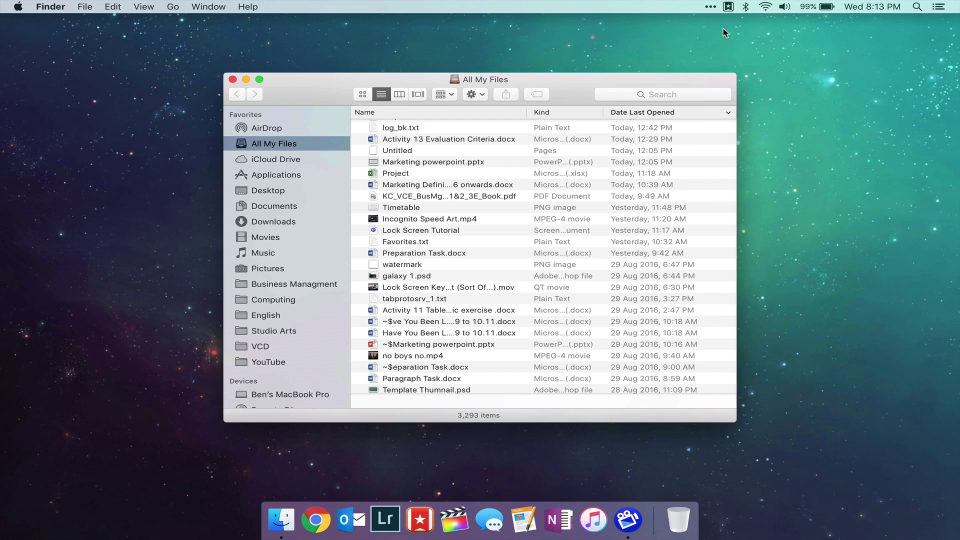
left_click_drag(660, 81, 362, 29)
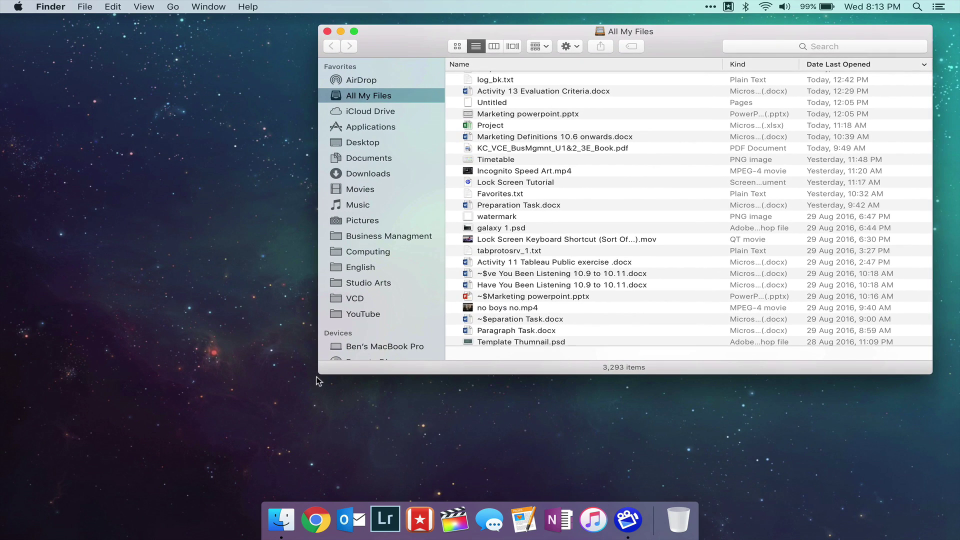
left_click_drag(384, 399, 729, 476)
Create a new custom snap area and position it near the top centre of the screen
left_click(710, 7)
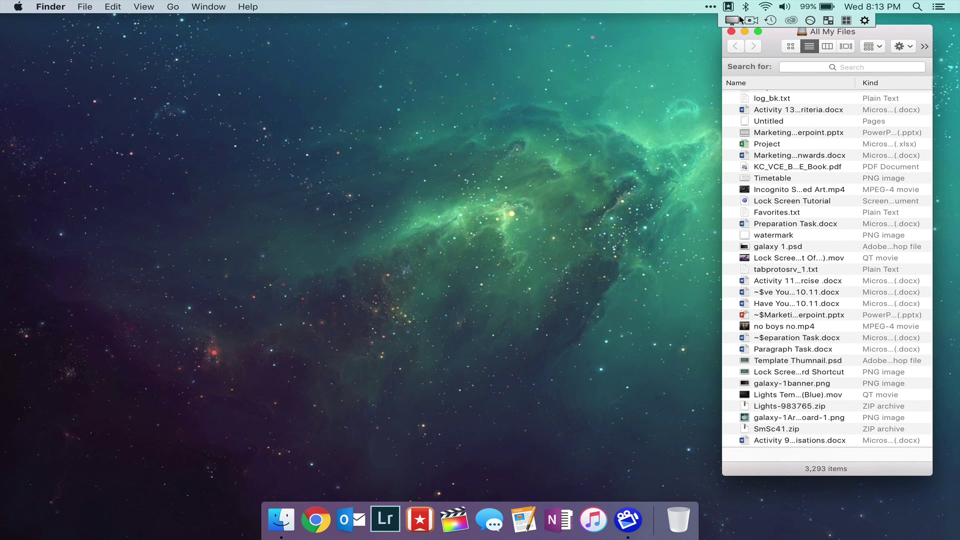
left_click(827, 20)
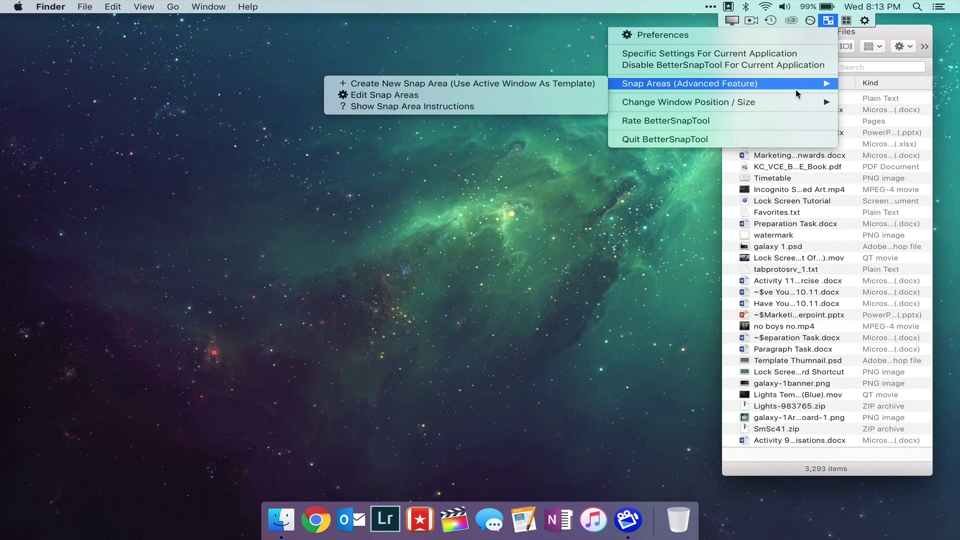
mouse_move(786, 108)
mouse_move(634, 91)
left_click(587, 85)
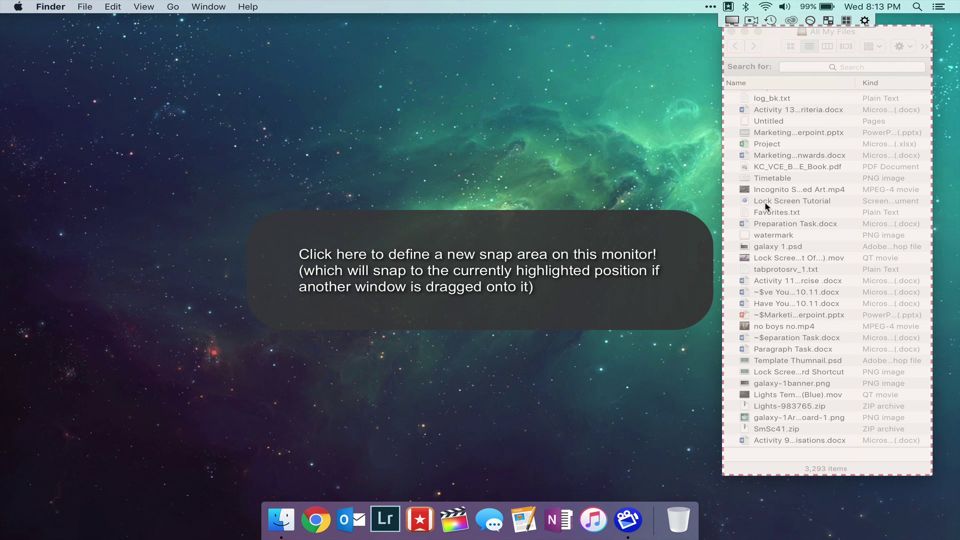
left_click(630, 269)
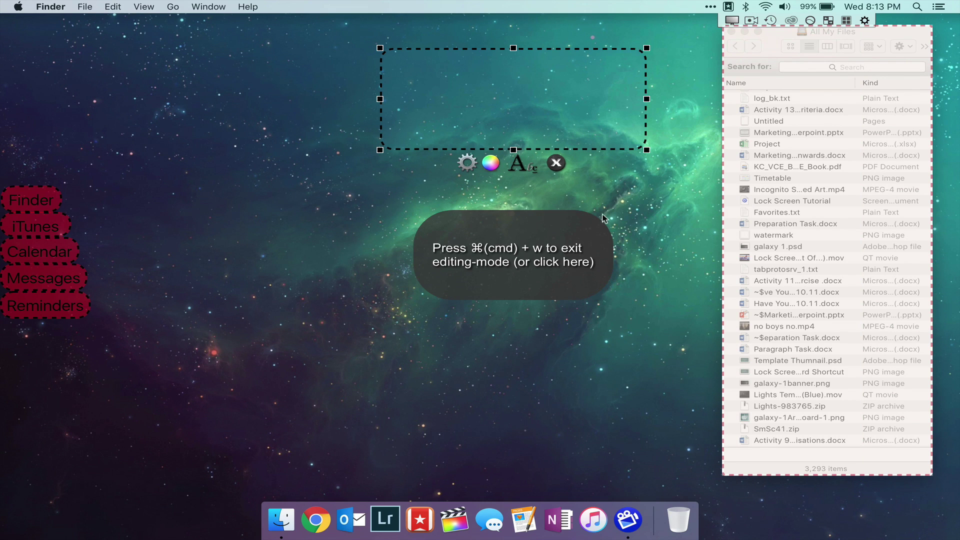
left_click_drag(523, 92, 449, 167)
Label the snap area 'Files' with centred text
left_click(446, 238)
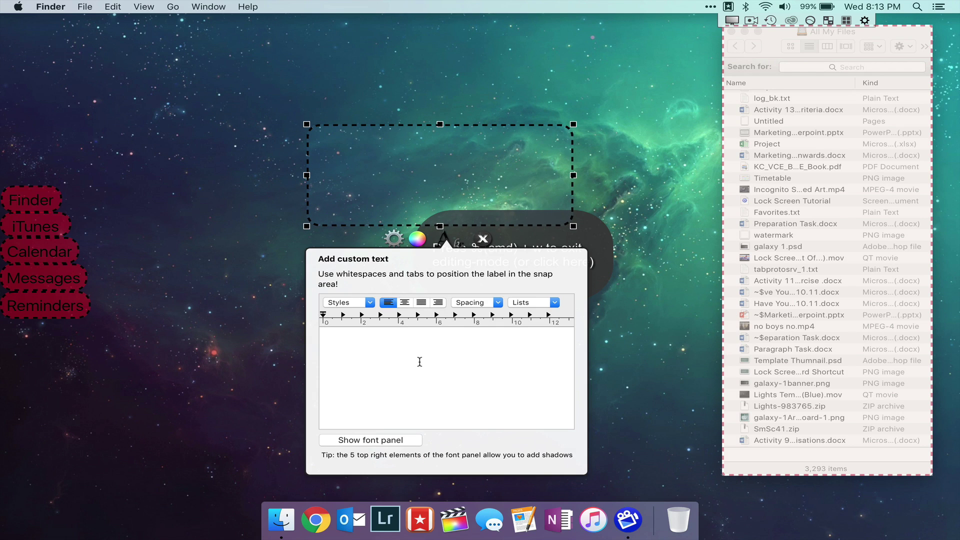
type("Files")
left_click(404, 302)
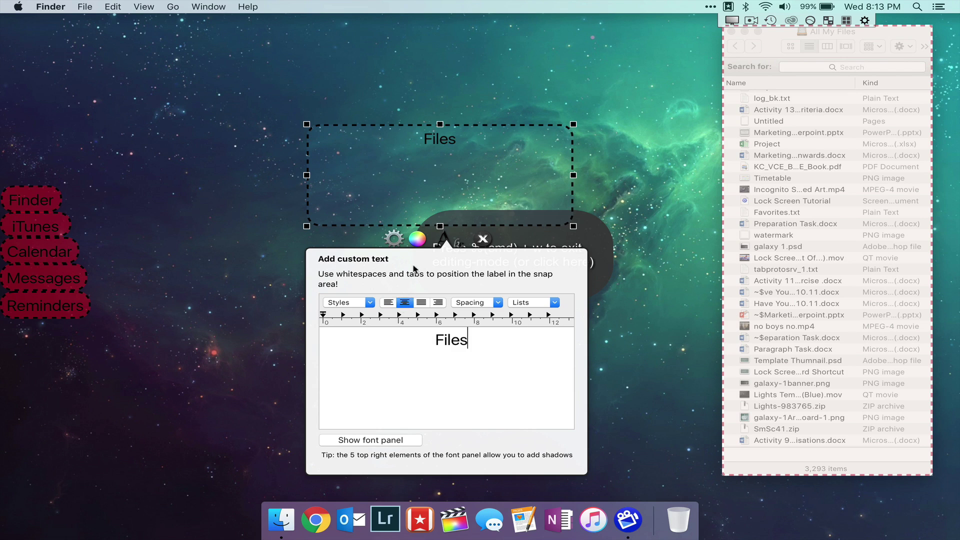
Give the Files snap area a thicker border and a 100% opaque green background, then exit editing
left_click(417, 239)
mouse_move(390, 293)
left_mouse_down()
mouse_move(410, 294)
mouse_move(399, 294)
left_mouse_up()
left_click(400, 270)
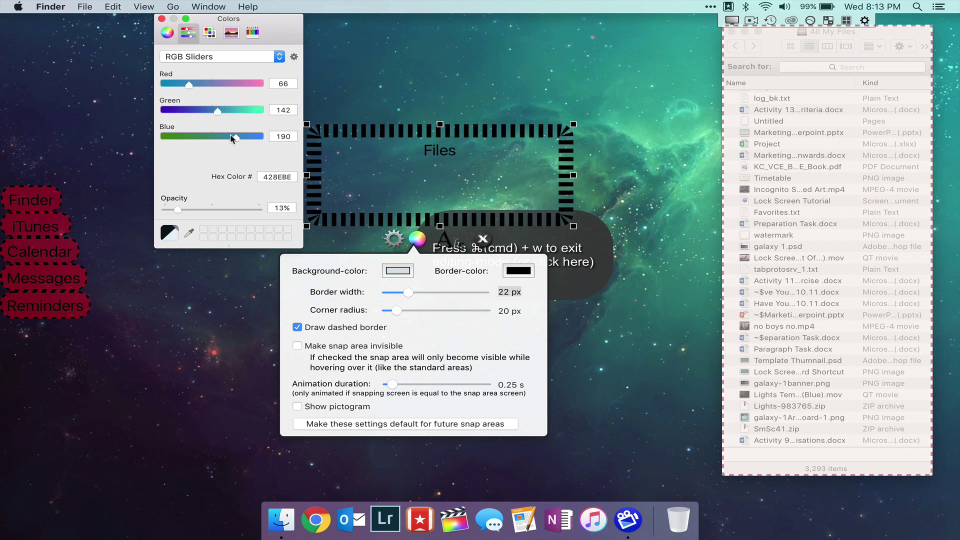
left_click_drag(231, 136, 136, 133)
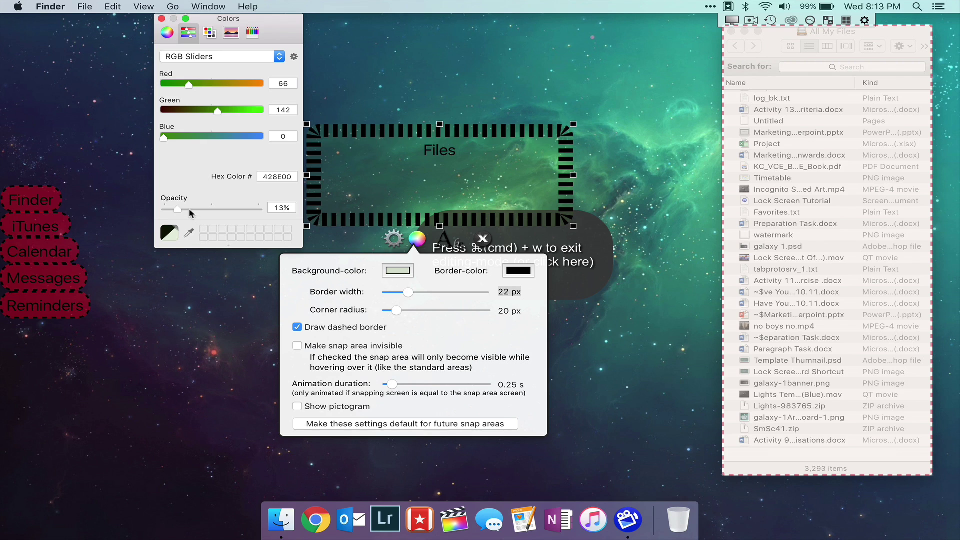
left_click_drag(177, 210, 330, 39)
left_click(161, 19)
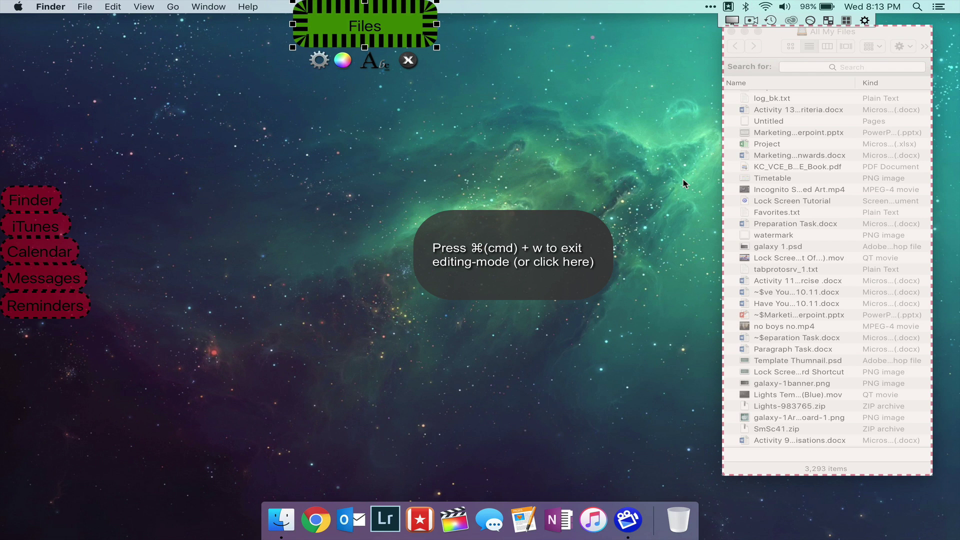
key("super+w")
Drag the All My Files window onto the new Files snap area to test it
left_click(711, 6)
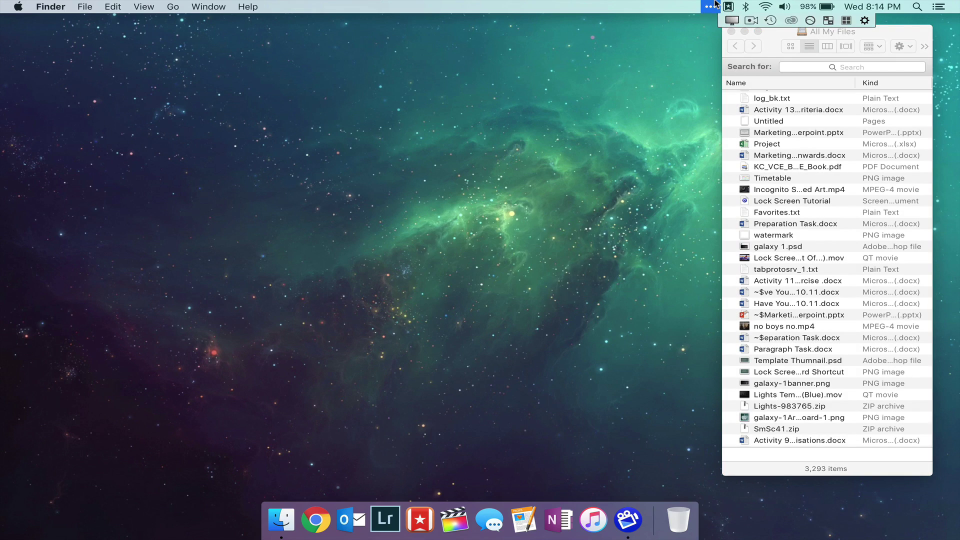
left_click_drag(768, 34, 358, 20)
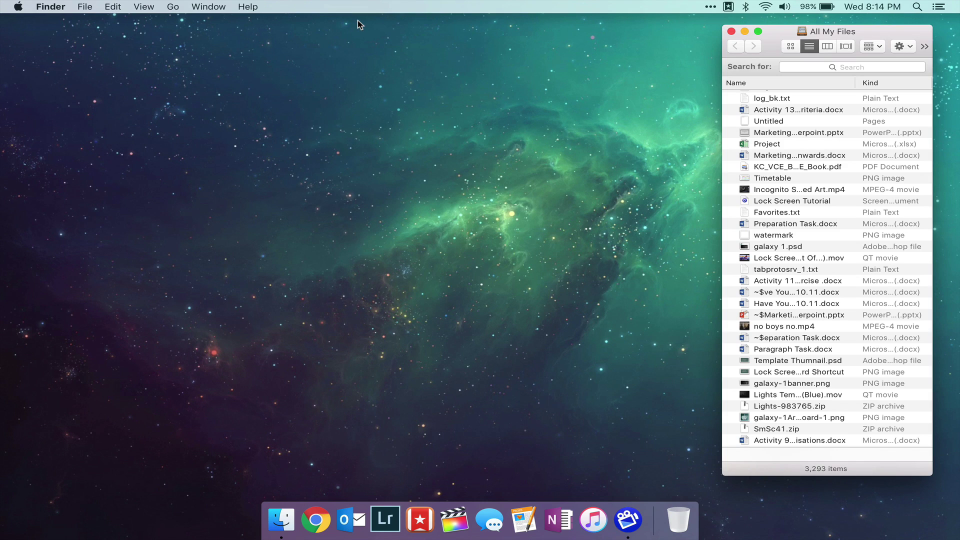
left_click(714, 6)
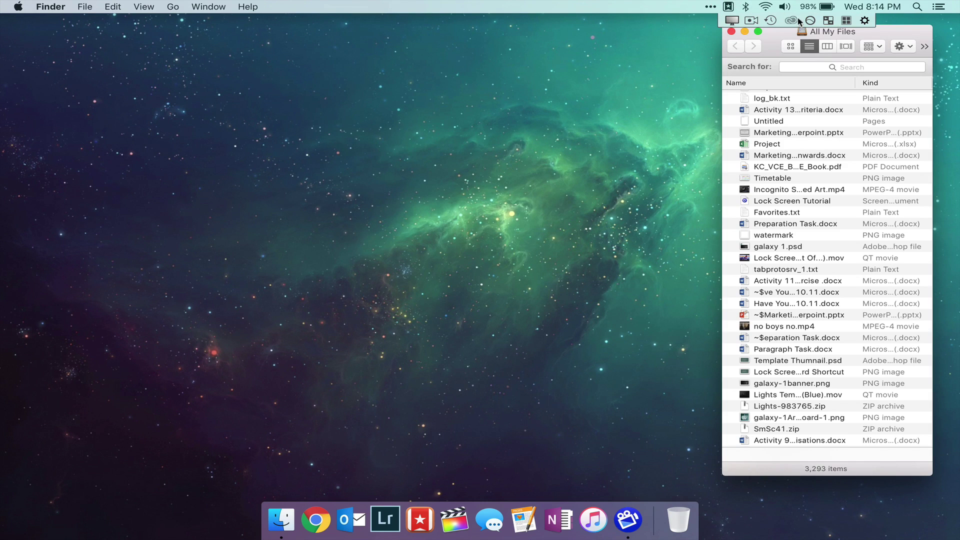
left_click(827, 21)
mouse_move(725, 83)
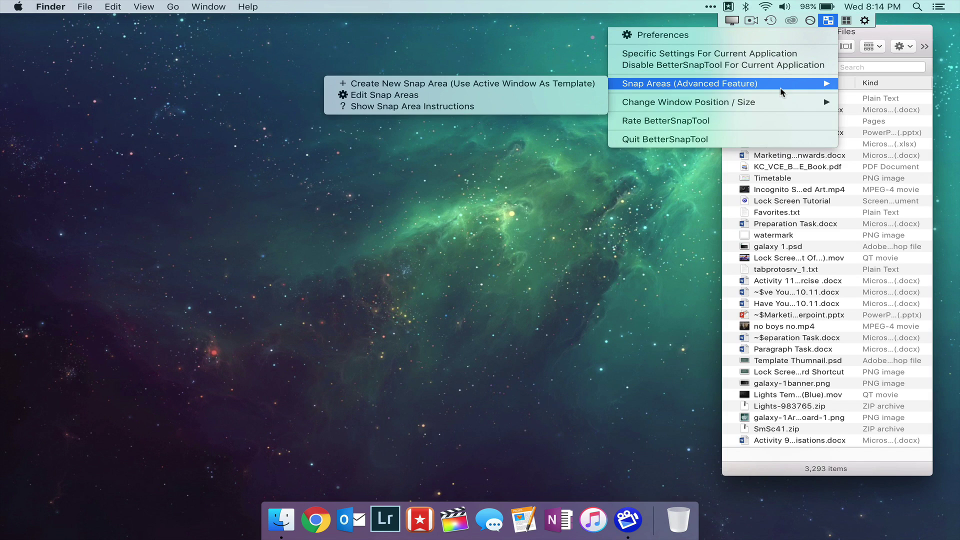
left_click(568, 95)
Delete the Files snap area, exit snap-area editing, and close the All My Files window
left_click(390, 36)
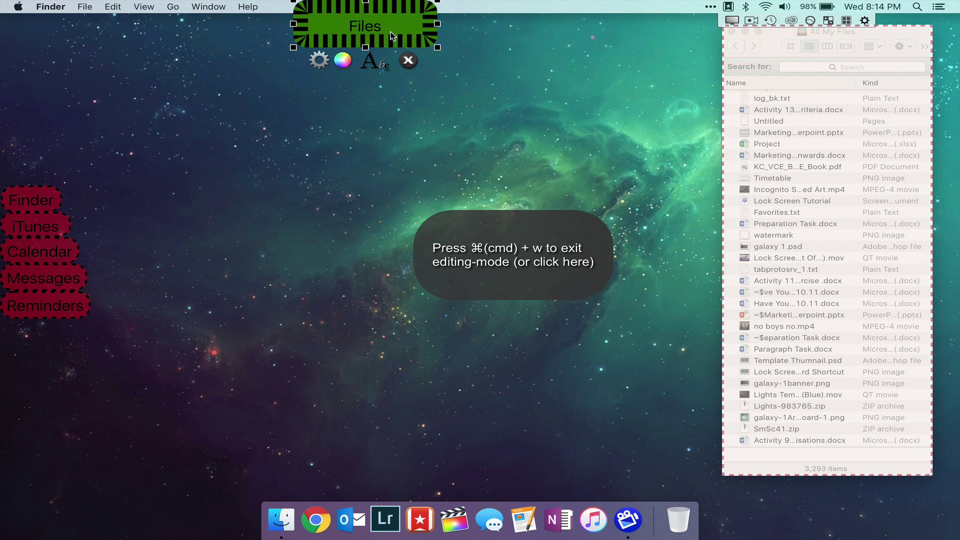
left_click(409, 61)
left_click(413, 106)
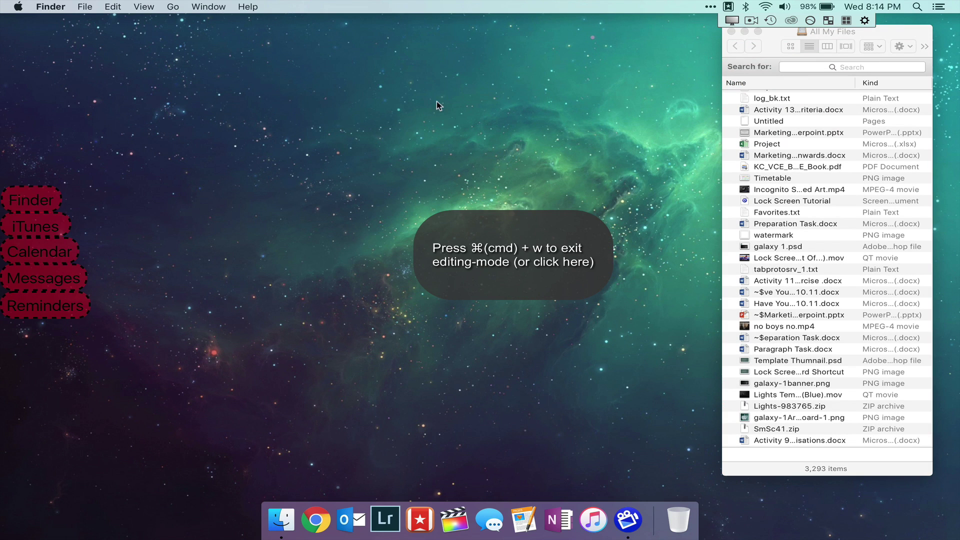
key("super+w")
left_click(731, 31)
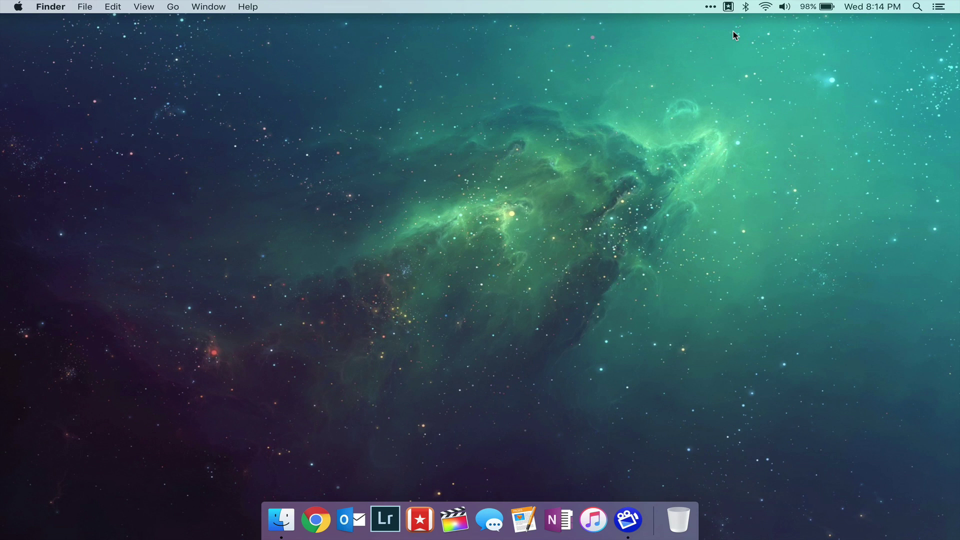